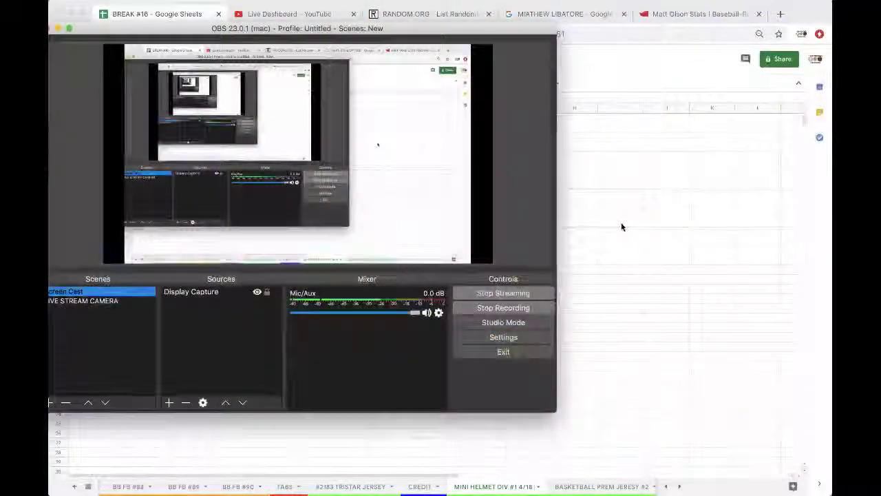
Step: Copy the eight names in C1:C8 of the MINI HELMET DIV #1 4/18 sheet
left_click(621, 221)
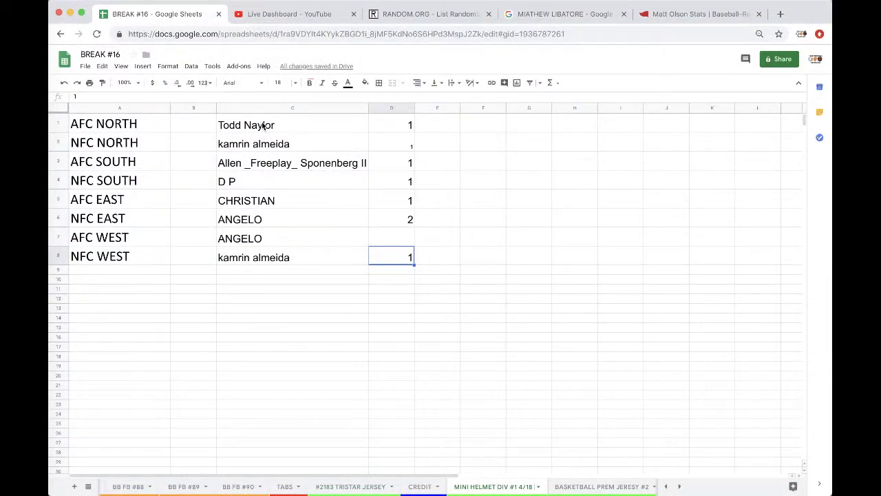
left_click_drag(267, 126, 272, 253)
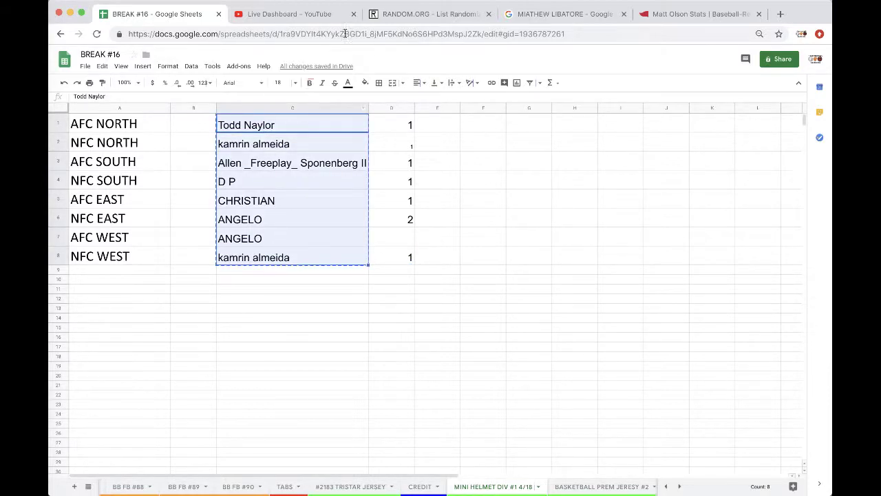
Step: Reload an empty RANDOM.ORG List Randomizer and paste in the eight names
left_click(413, 14)
left_click(393, 33)
key("Return")
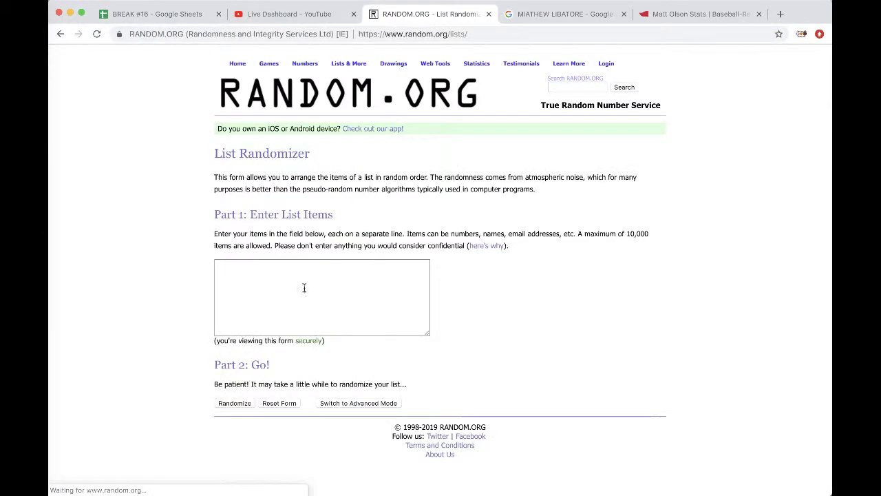
left_click(303, 287)
Step: Randomize the list, reshuffle it several more times, and select the final order
left_click(234, 403)
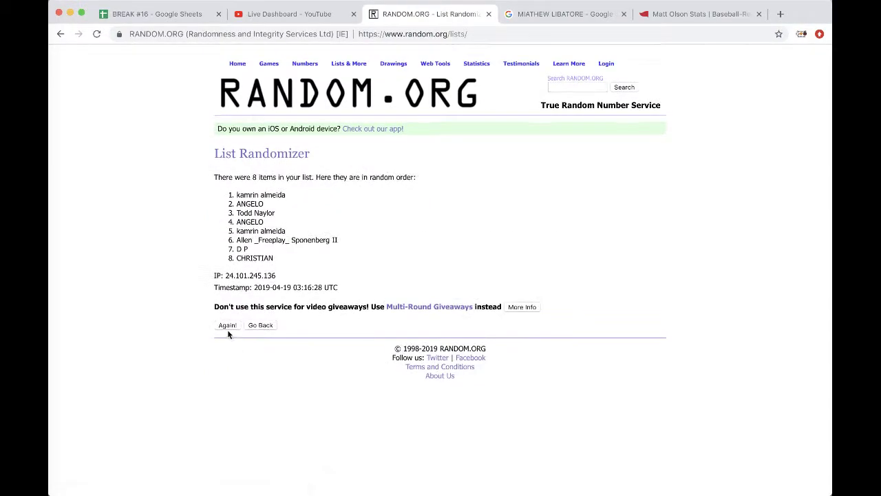
left_click(228, 325)
left_click(227, 344)
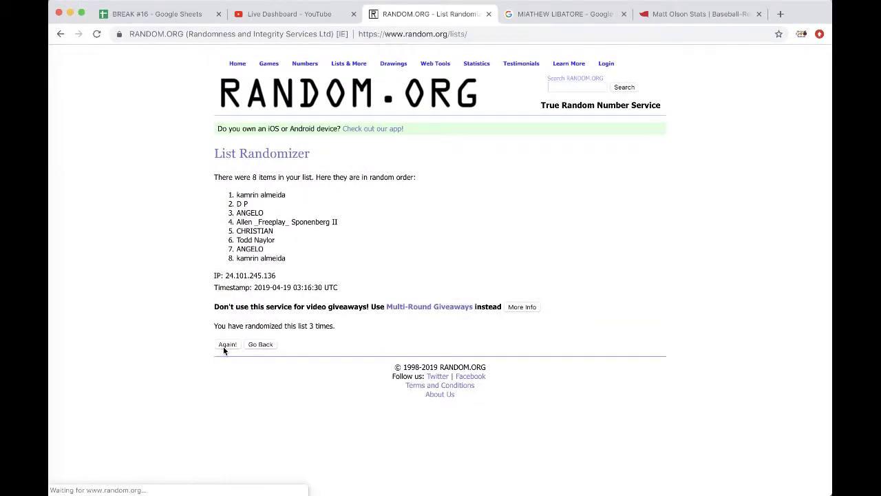
left_click(227, 345)
left_click_drag(234, 193, 282, 269)
Step: Paste the shuffled names into B1 at font size 18 and auto-fit column B
key("ctrl+c")
left_click(157, 14)
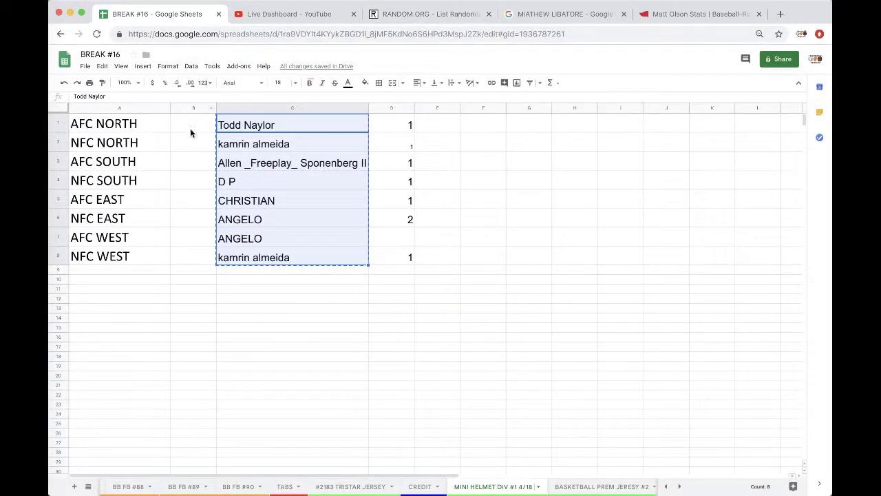
left_click(190, 128)
key("ctrl+v")
left_click(272, 82)
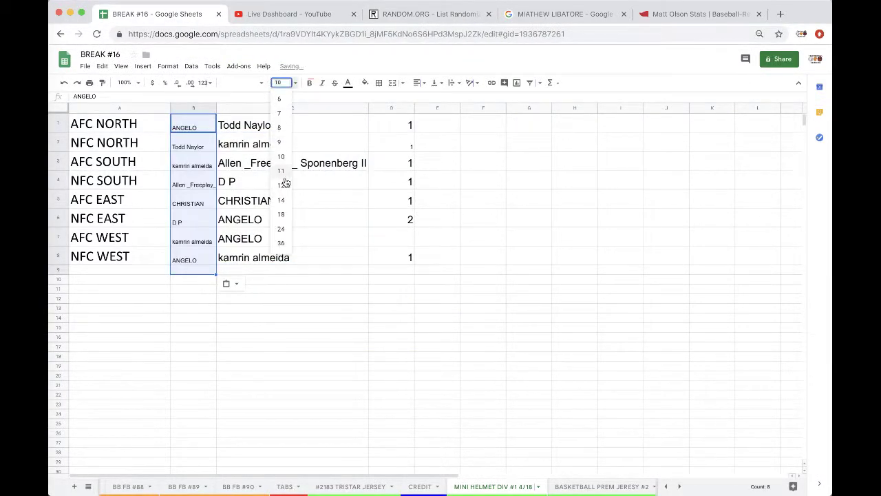
left_click(282, 216)
double_click(216, 109)
Step: Check the pasted names in B2, B3, B5 and B6
left_click(200, 143)
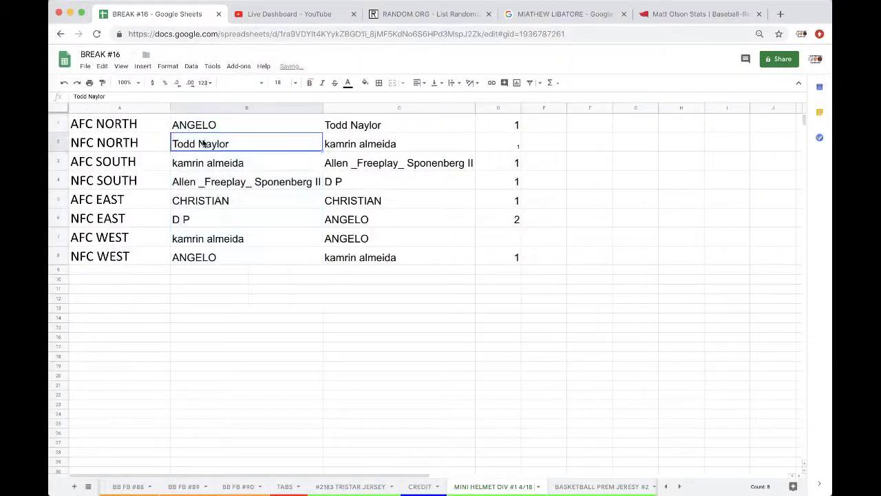
left_click(232, 162)
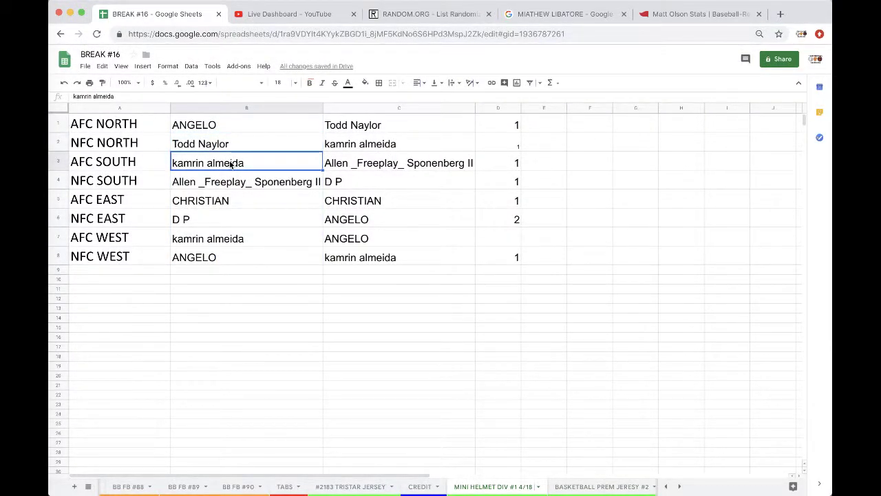
left_click(220, 203)
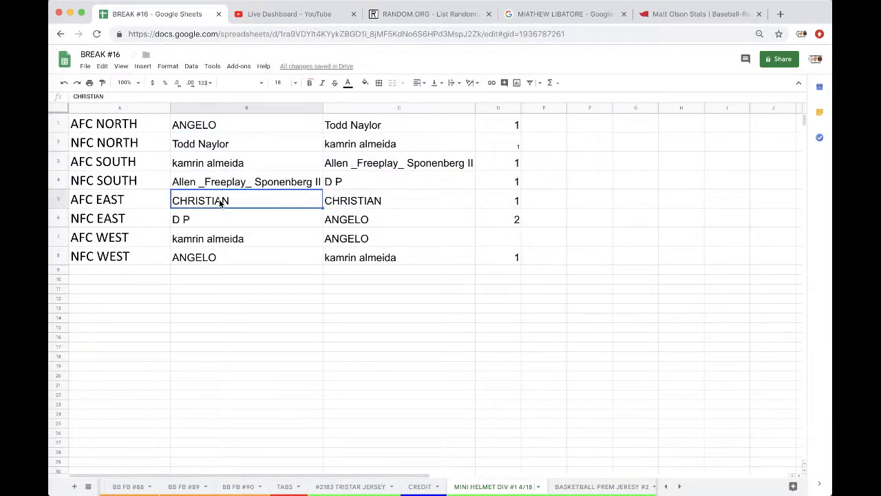
left_click(218, 220)
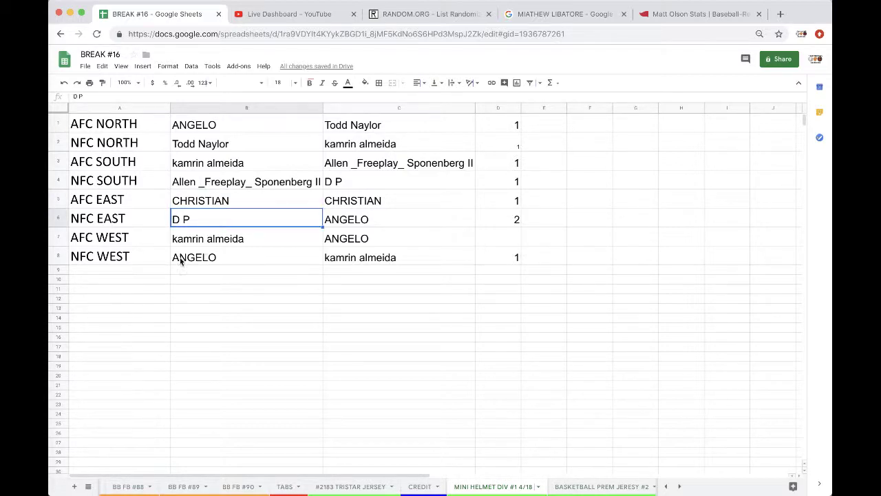
left_click(50, 228)
Step: Fill the winning cell B2 orange, then select the names in C1:C8
left_click(200, 146)
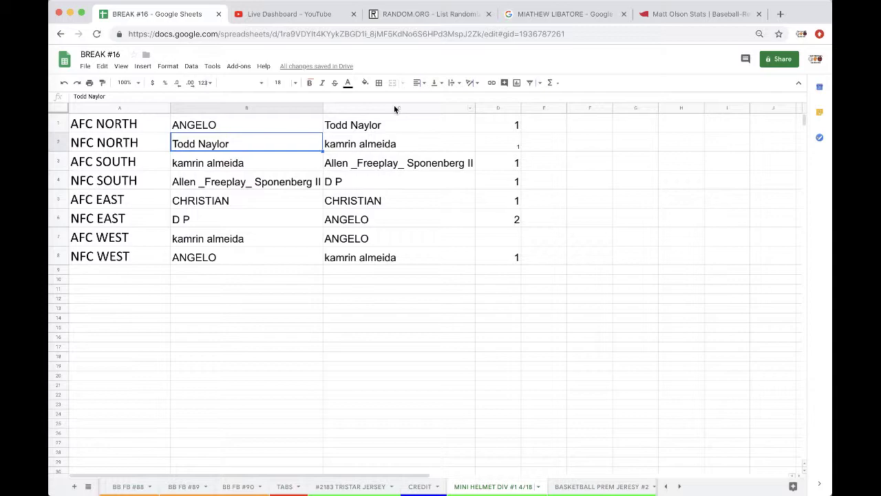
left_click(365, 83)
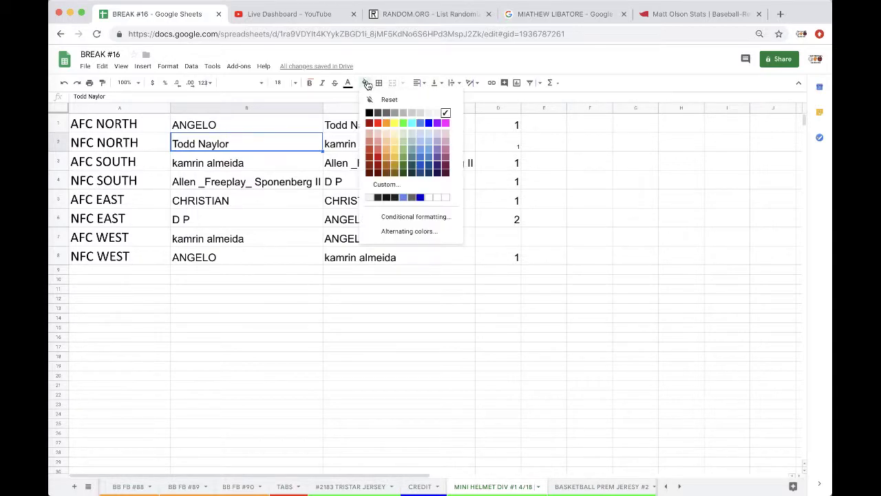
left_click(388, 123)
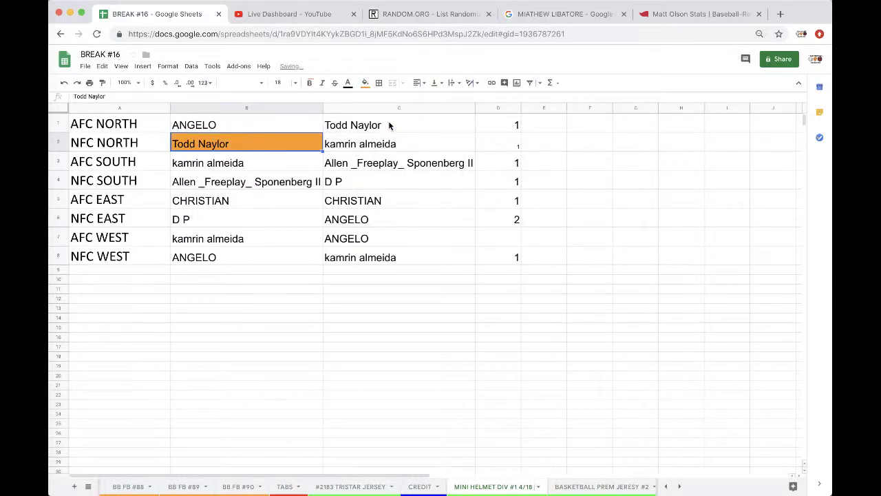
left_click_drag(332, 126, 351, 254)
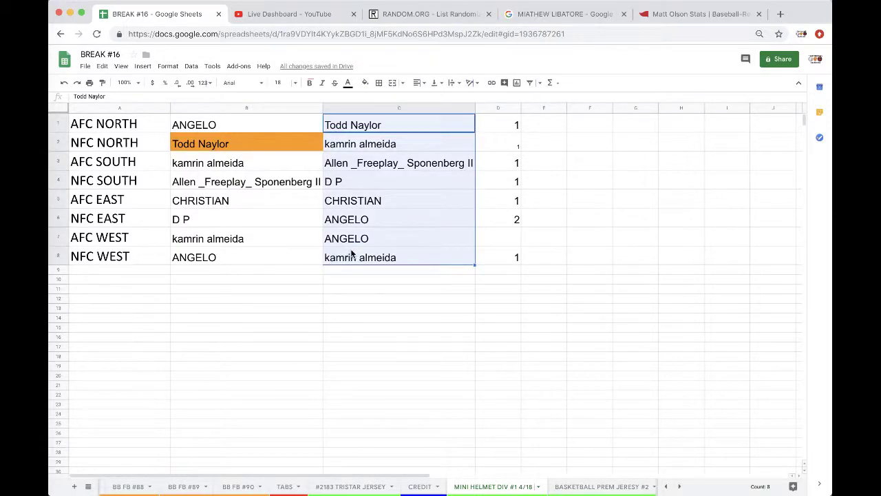
Step: Reload an empty List Randomizer and paste in the eight names
left_click(413, 14)
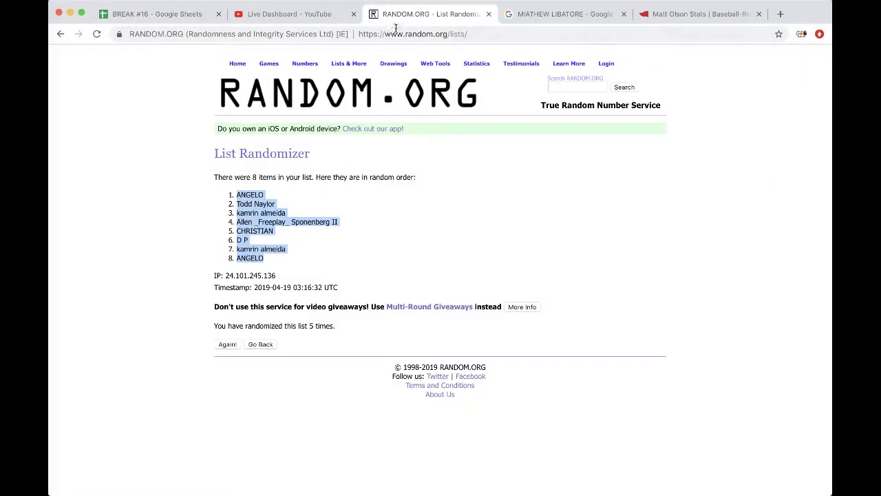
left_click(394, 33)
key("Return")
left_click(289, 265)
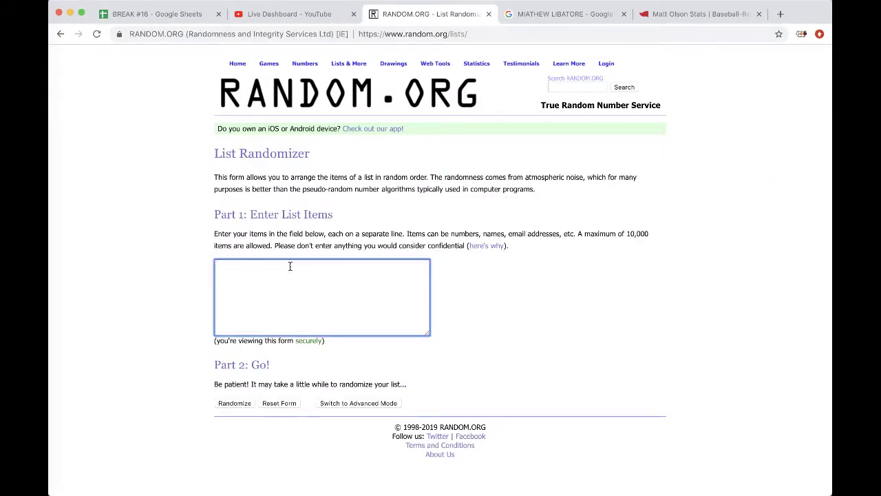
key("ctrl+v")
Step: Randomize and reshuffle the list several times, then select the top name
left_click(235, 403)
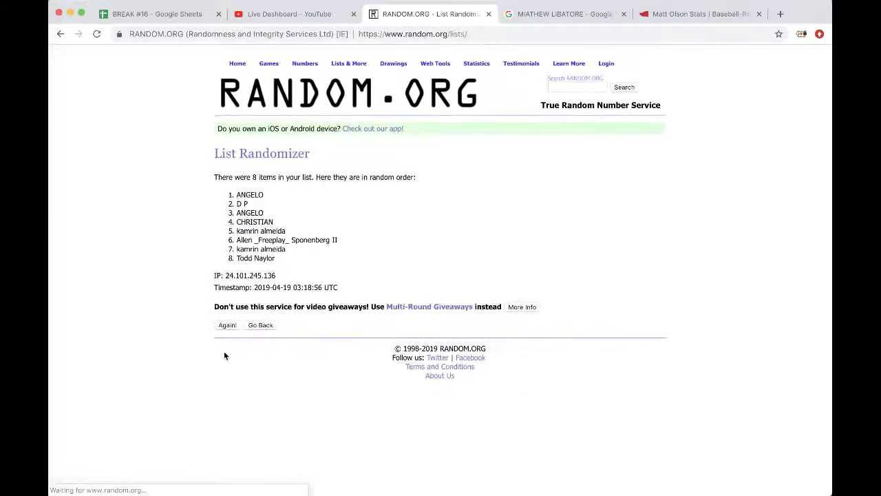
left_click(226, 325)
left_click(225, 344)
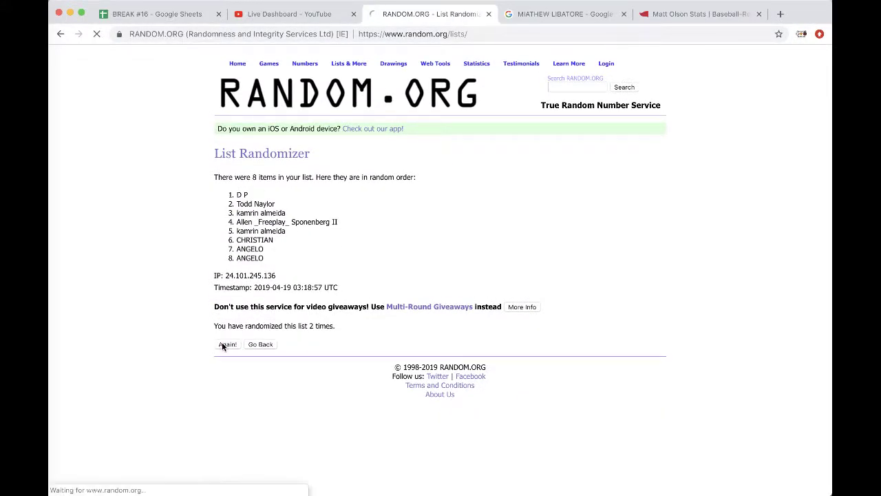
left_click(225, 345)
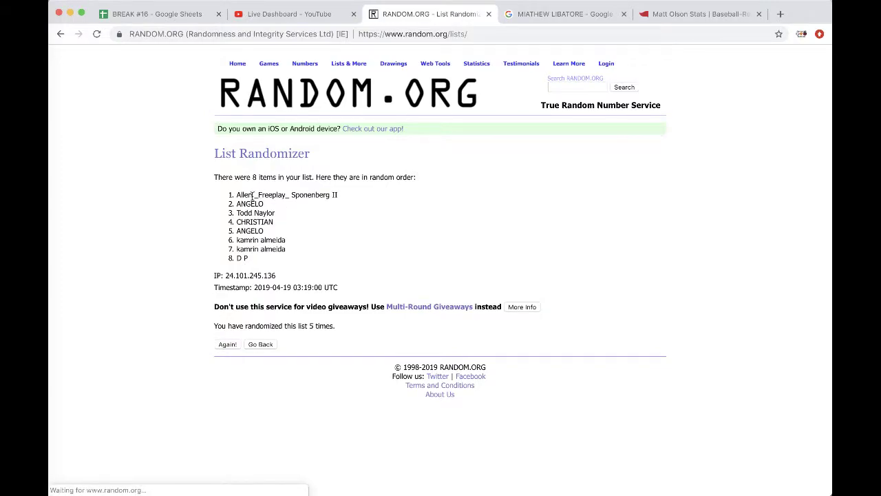
triple_click(252, 195)
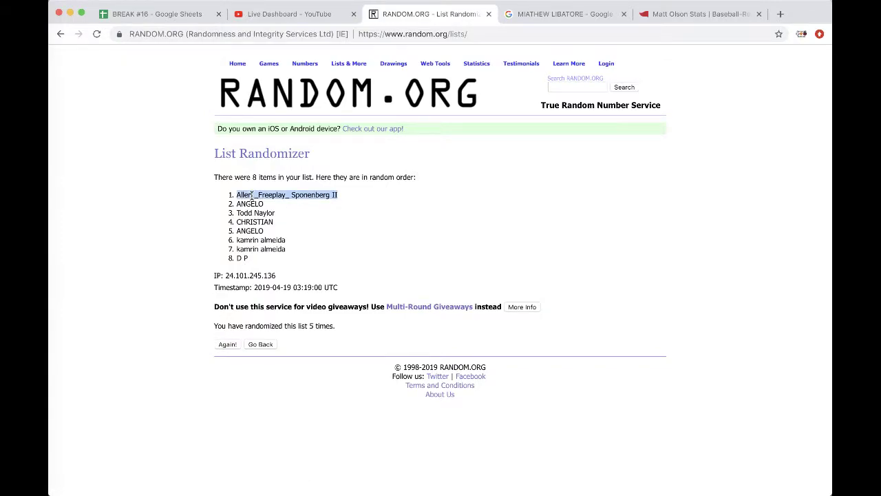
Step: Paste the winner as value only into C23 of BB FB #90 and auto-fit column C
left_click(179, 15)
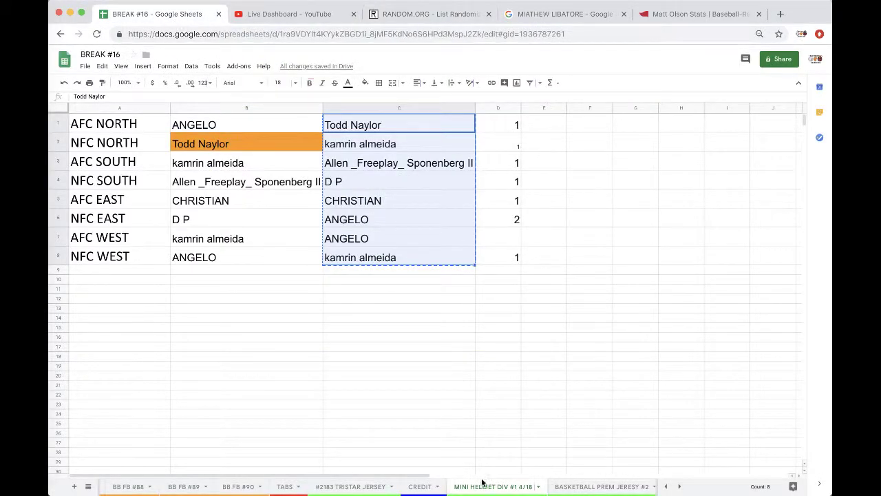
left_click_drag(481, 482, 186, 488)
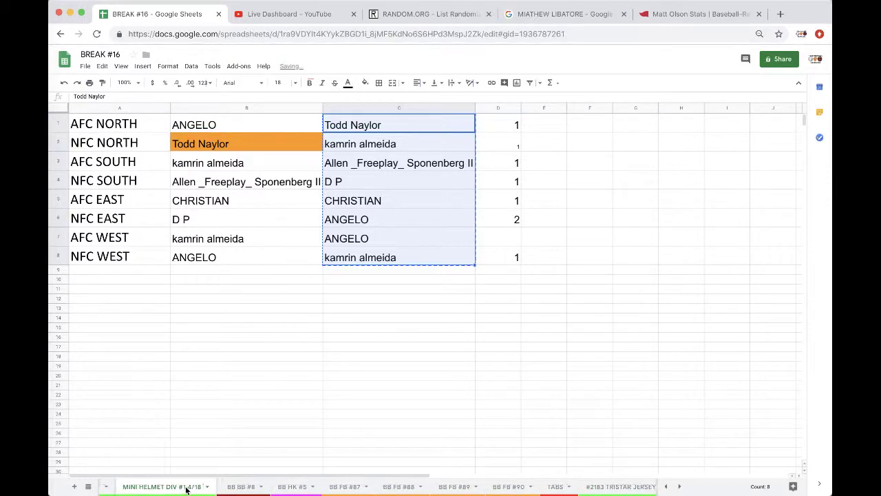
left_click(362, 487)
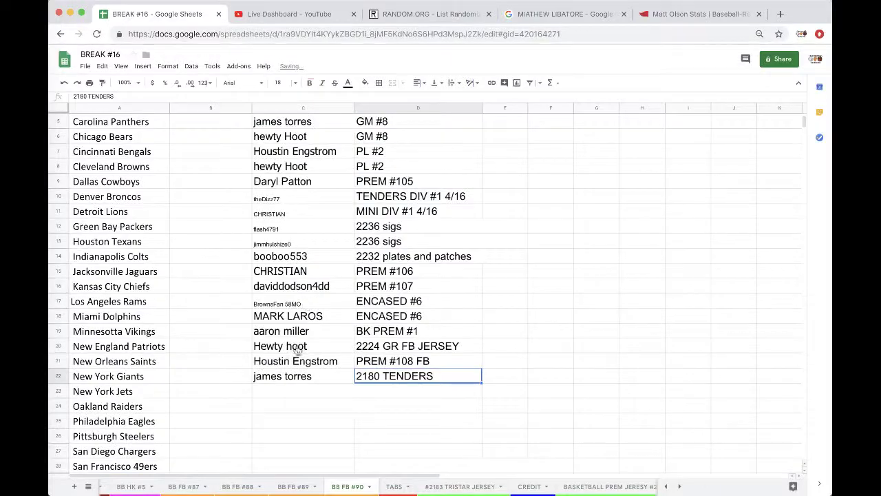
left_click(279, 390)
key("super+v")
left_click(366, 421)
left_click(376, 437)
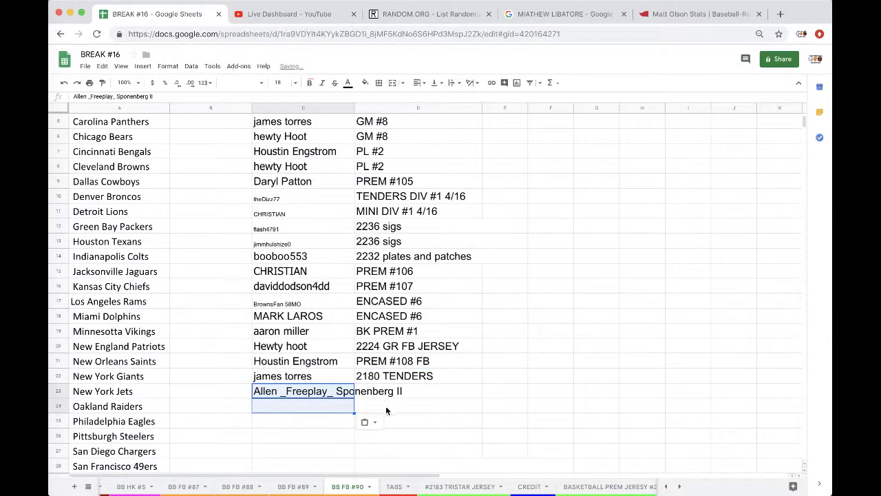
double_click(355, 108)
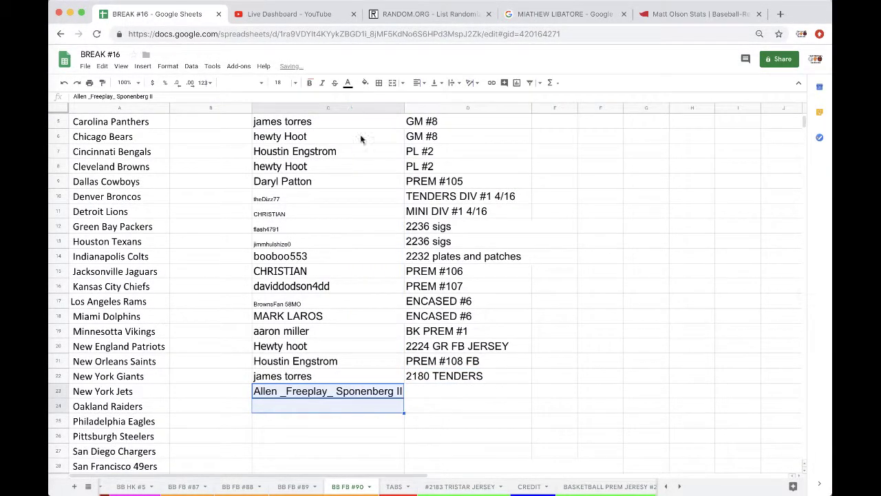
Step: Enter 'tristar min div #1 4/18' in D23
left_click(459, 392)
type("tristar m")
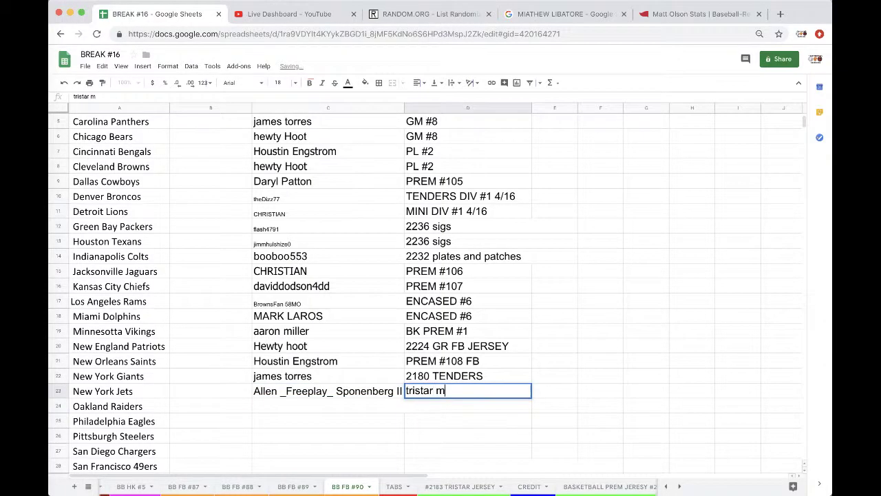
type("in div #1")
type(" 4/")
key("BackSpace")
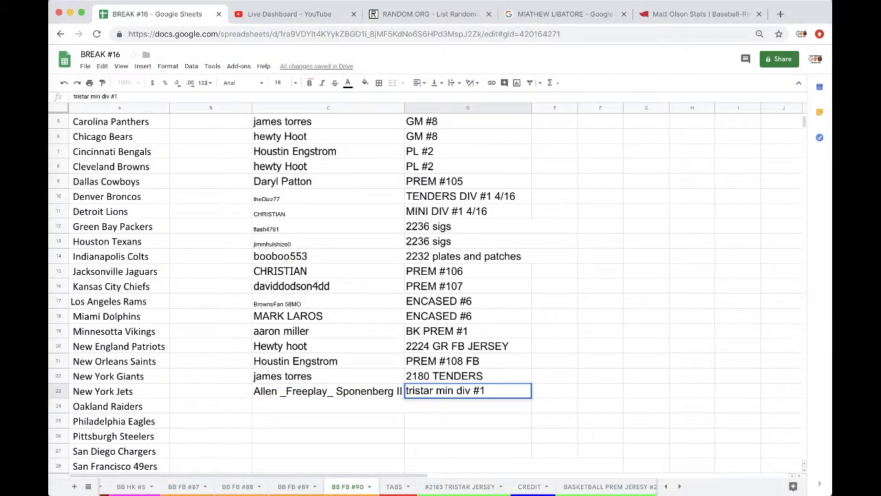
type("4/18")
scroll(532, 490, "right", 3)
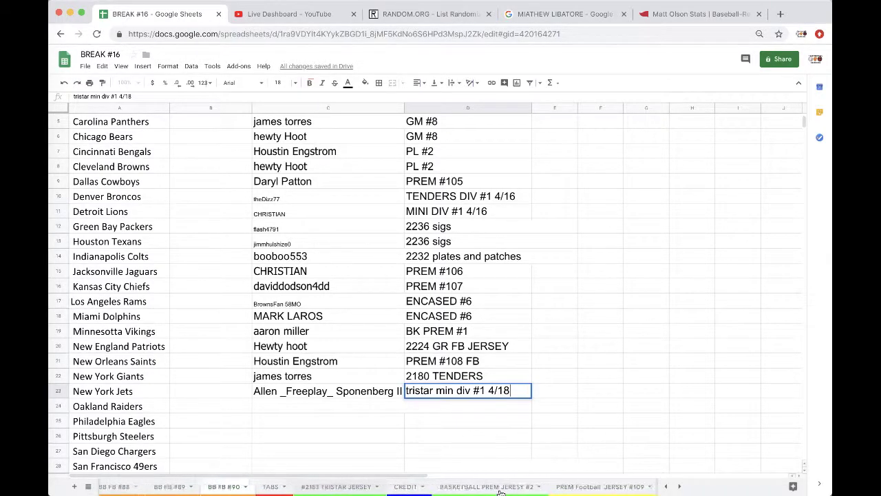
Step: Switch to the BASKETBALL PREM JERSEY #2 sheet listing NBA teams
left_click(501, 489)
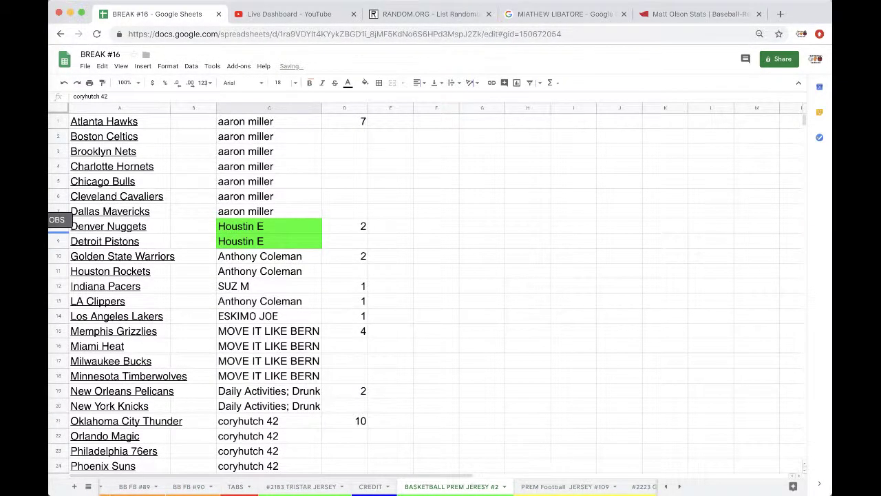